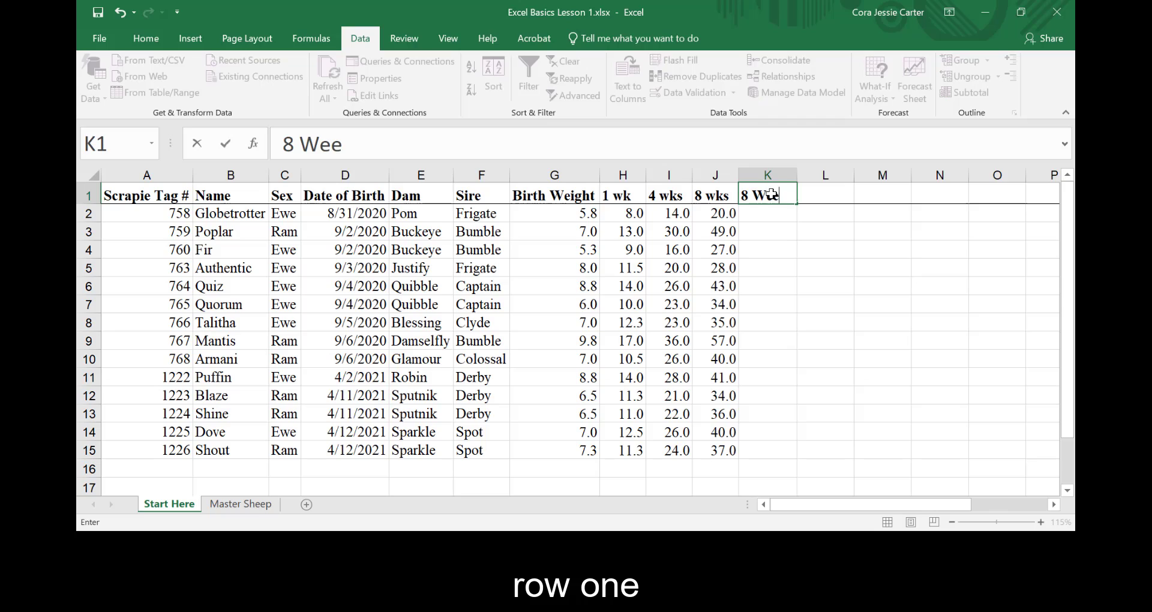
- Finish the K1 column heading as 8 Week Rate of Gain
type("Gain")
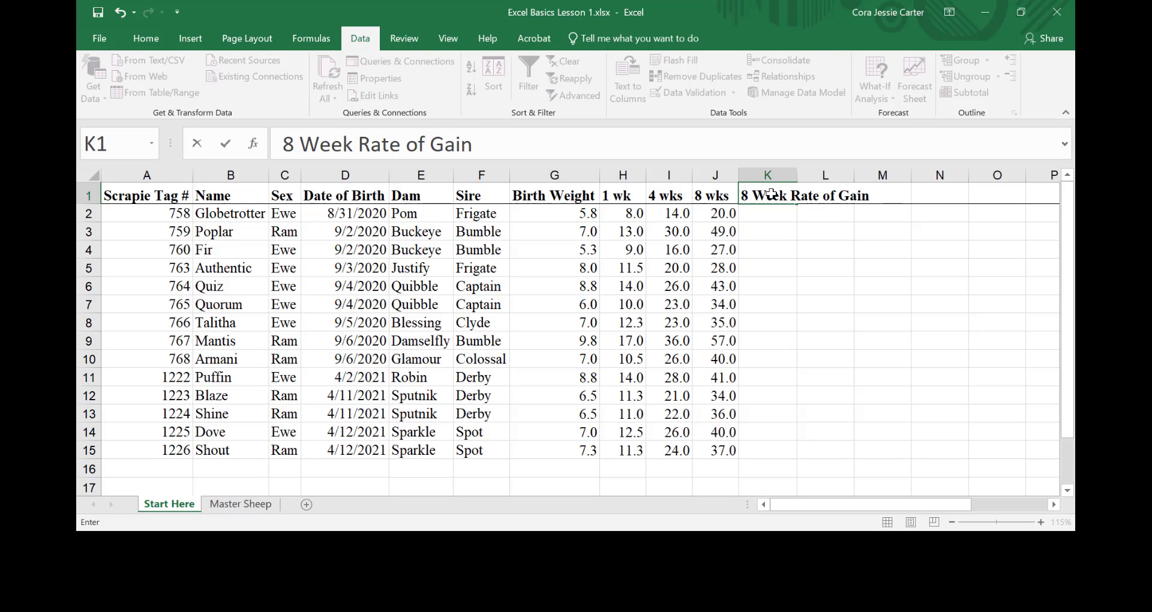
left_click(765, 212)
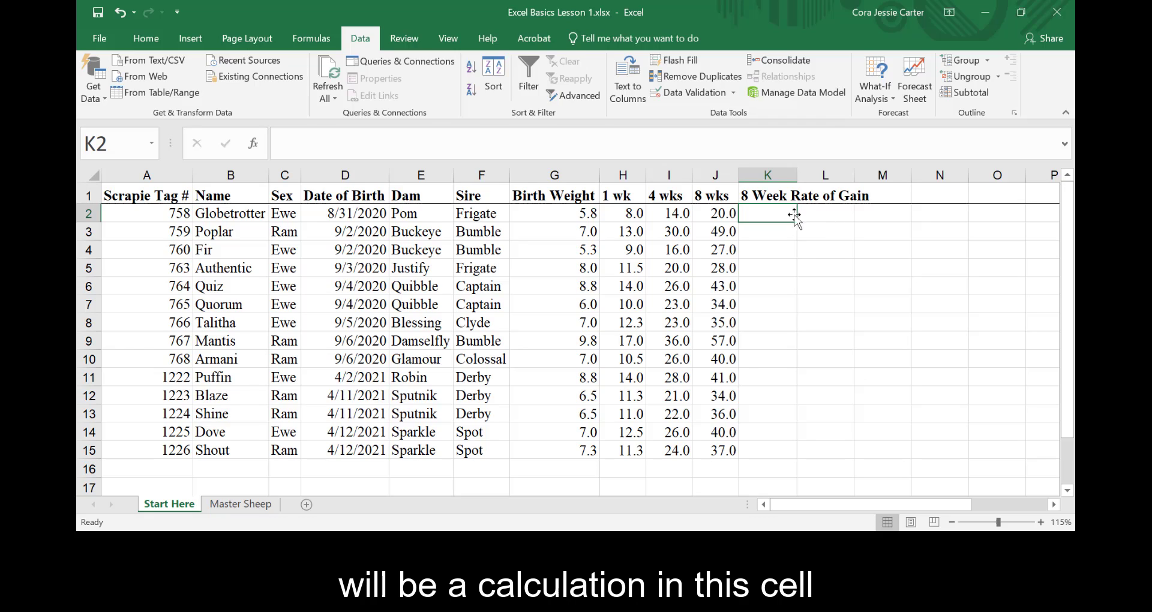
- Enter the formula =(J2-G2)/56 in K2 to calculate the daily rate of gain
left_click(472, 145)
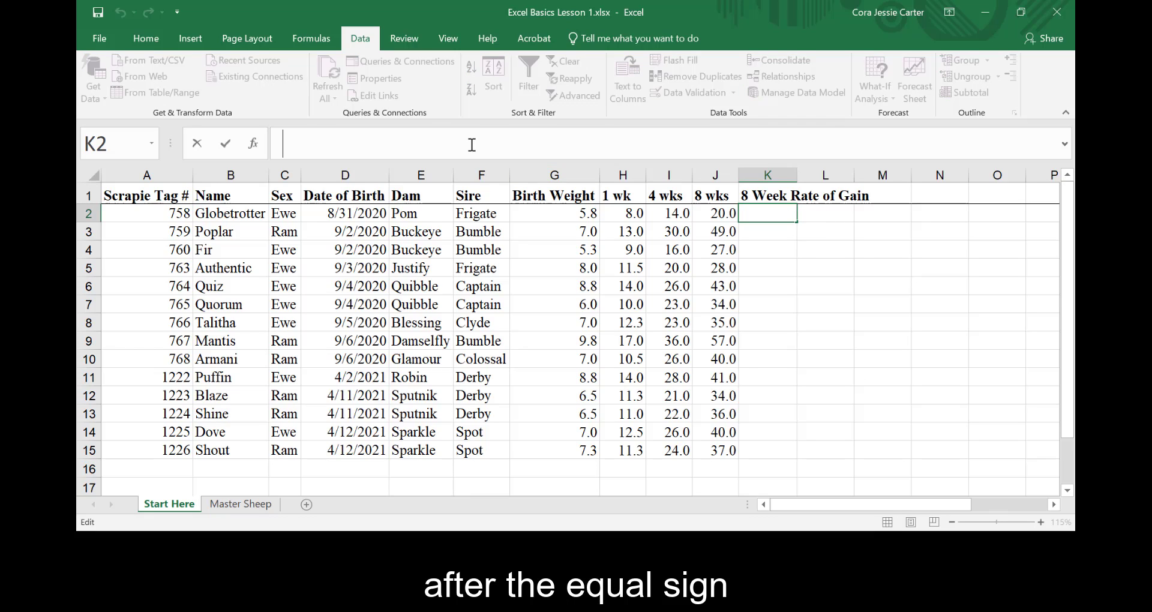
type("=")
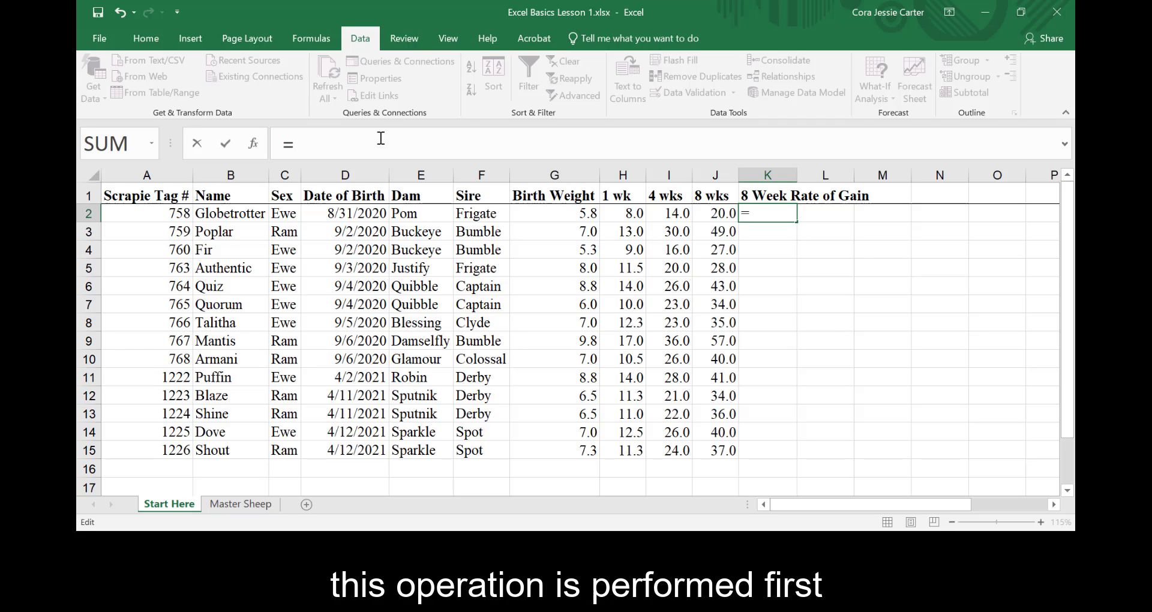
type("(")
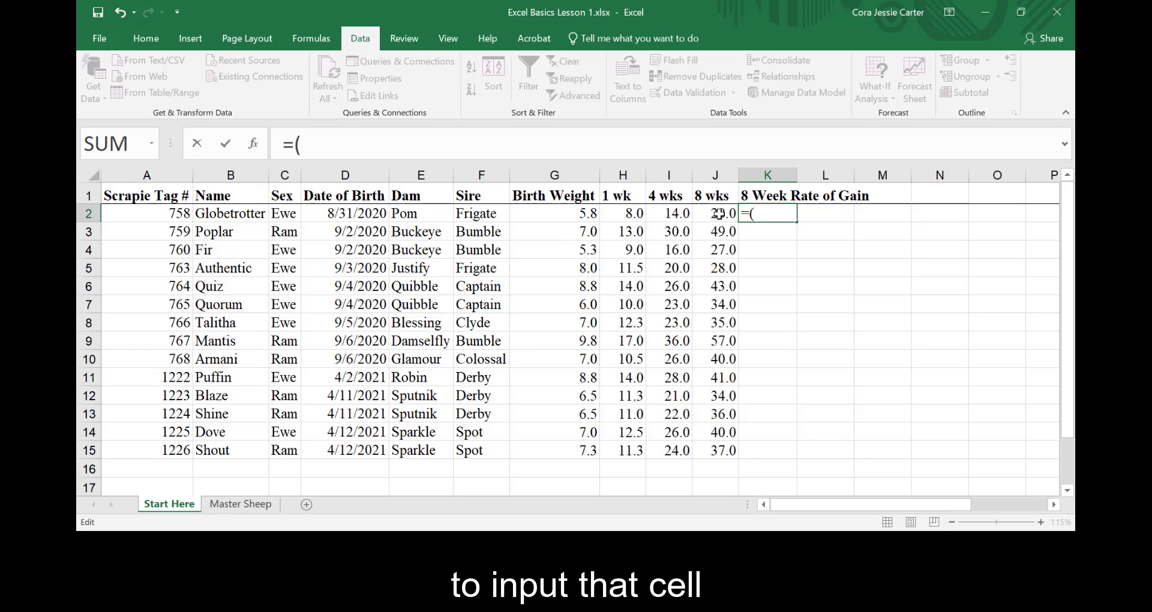
left_click(717, 214)
type("-")
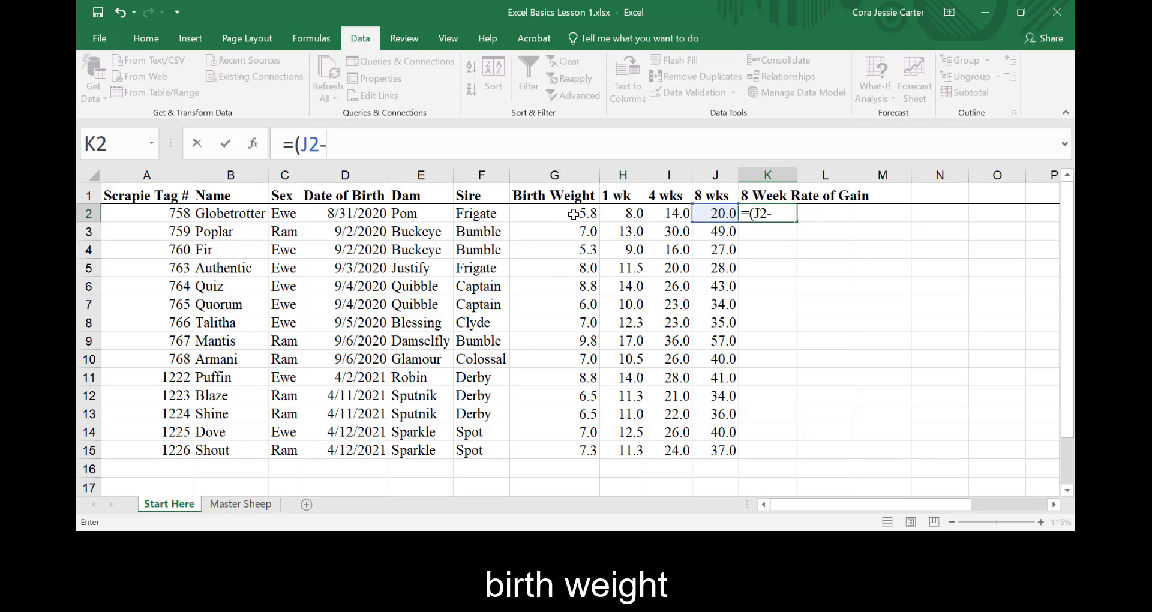
left_click(573, 215)
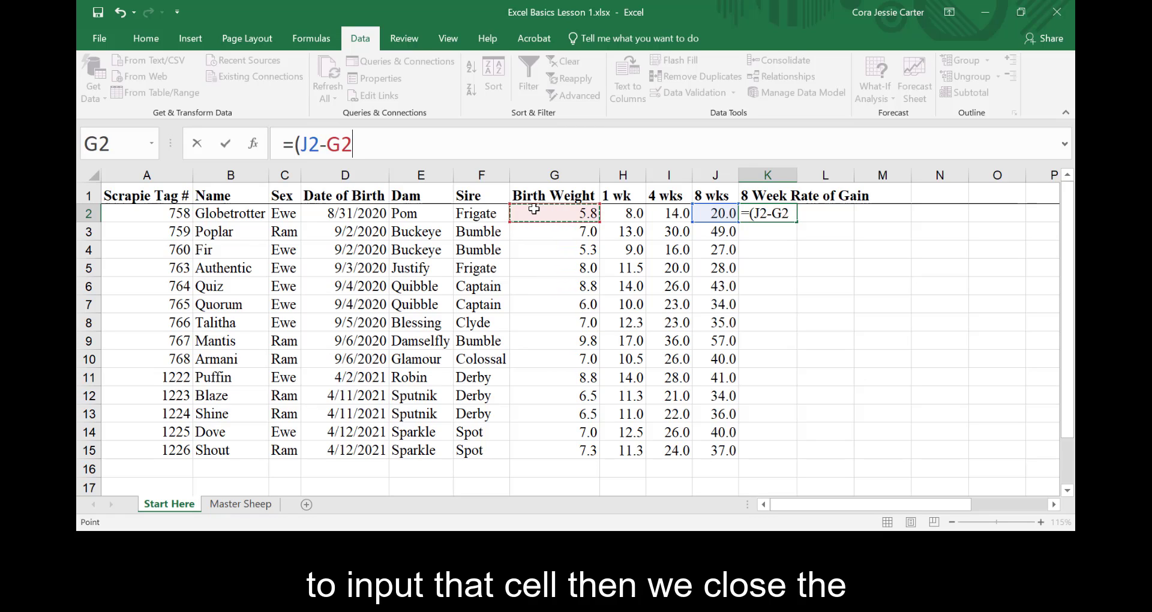
type(")")
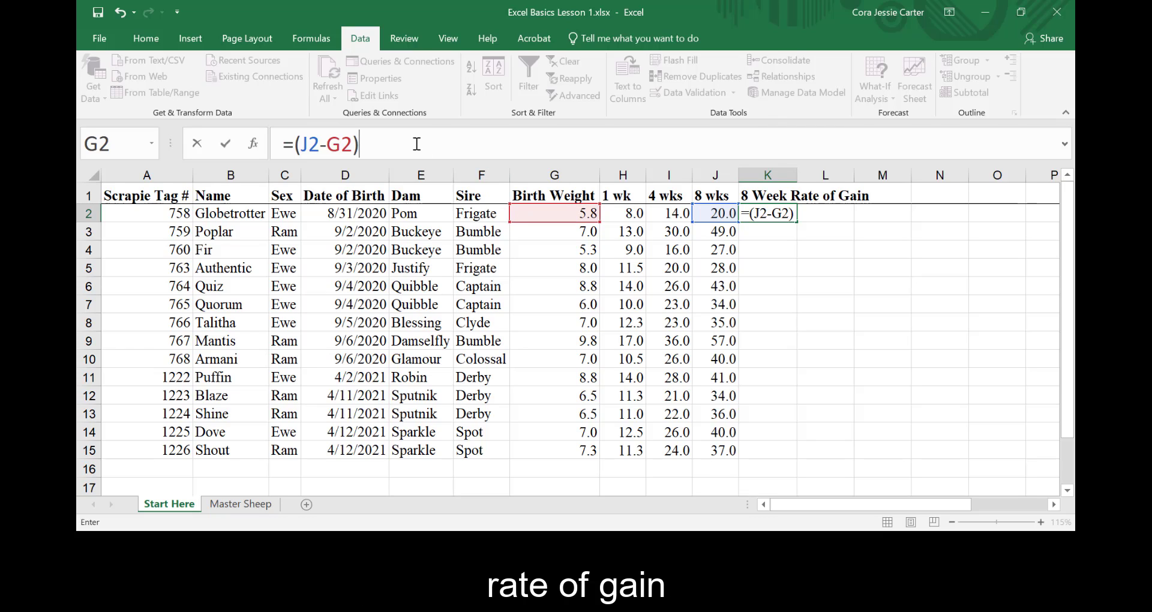
type("/5")
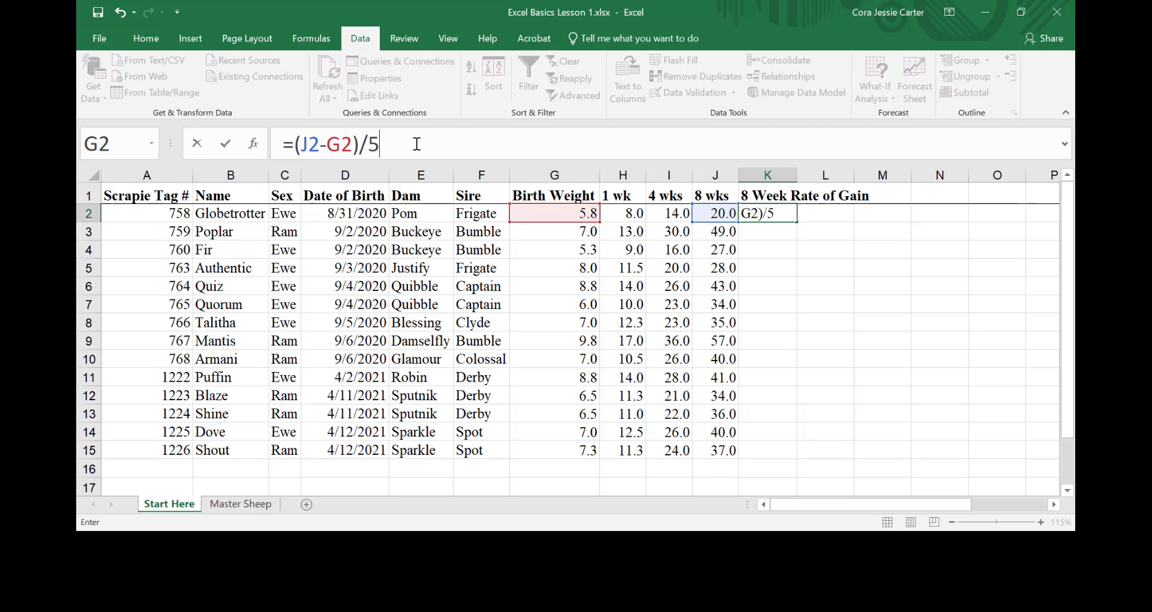
type("6")
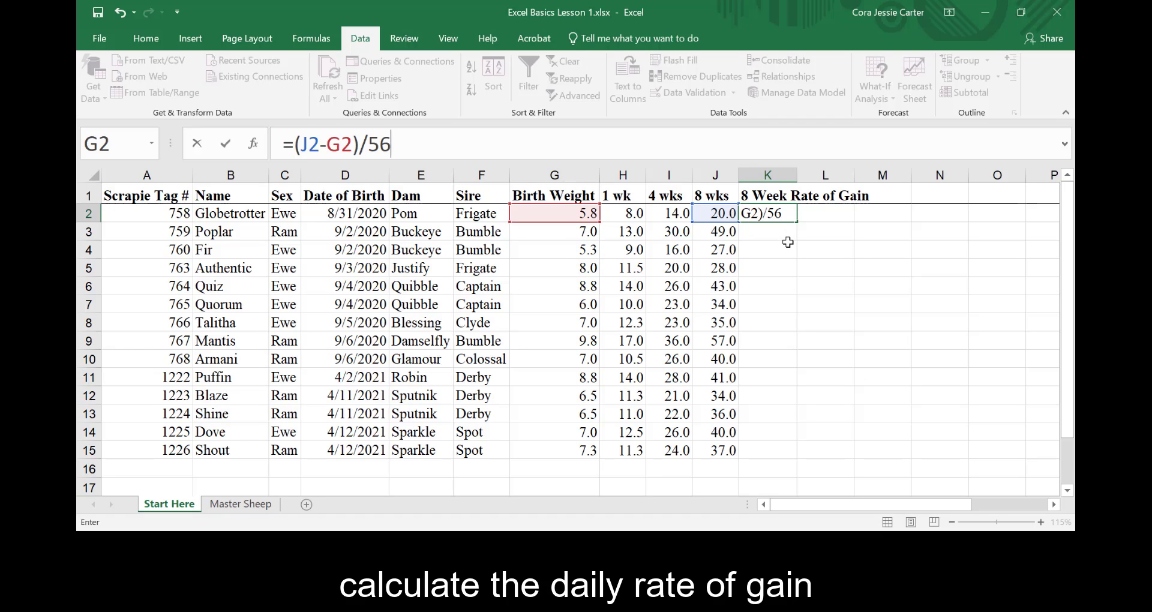
key("Return")
- Fill the K2 formula down column K through row 15
left_click(788, 217)
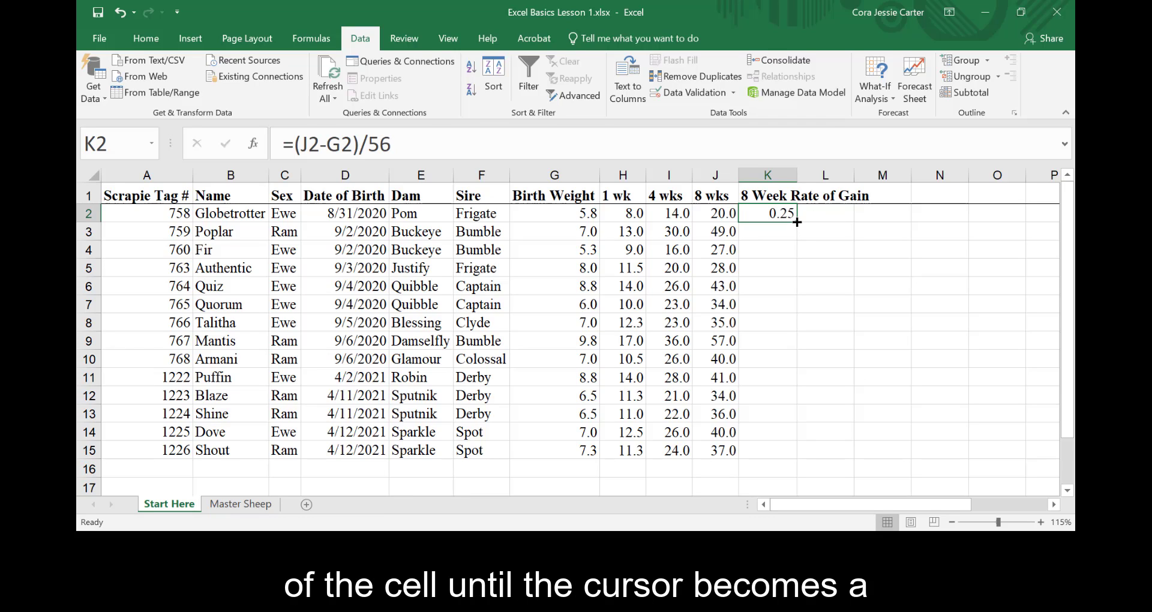
left_click_drag(797, 222, 793, 462)
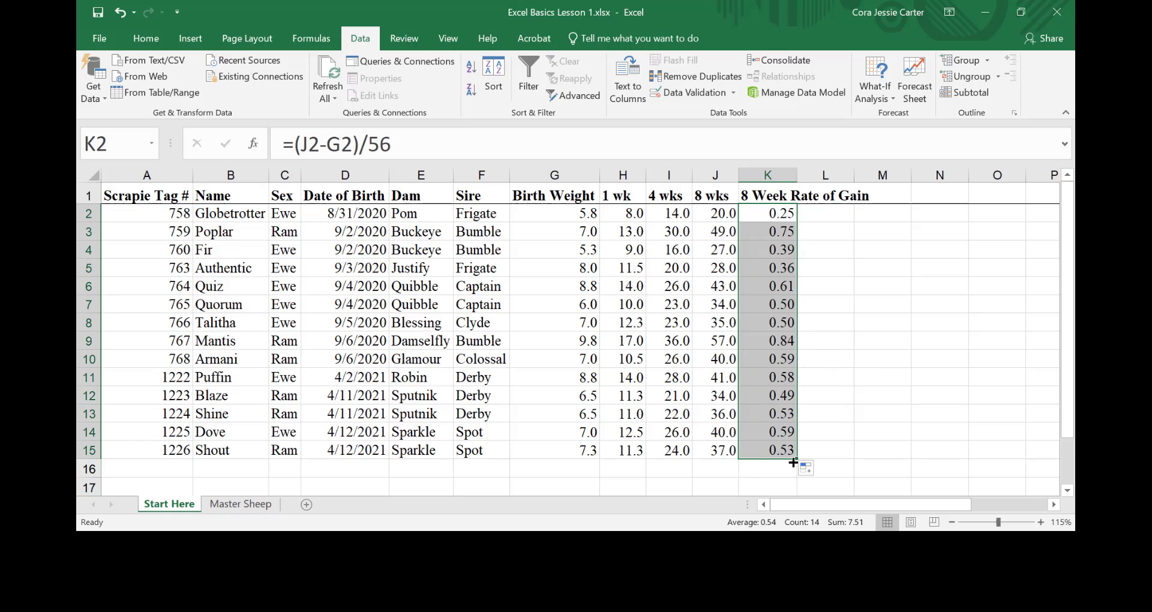
- Inspect the copied formulas in column K cell by cell from K2 down to K15
left_click(771, 217)
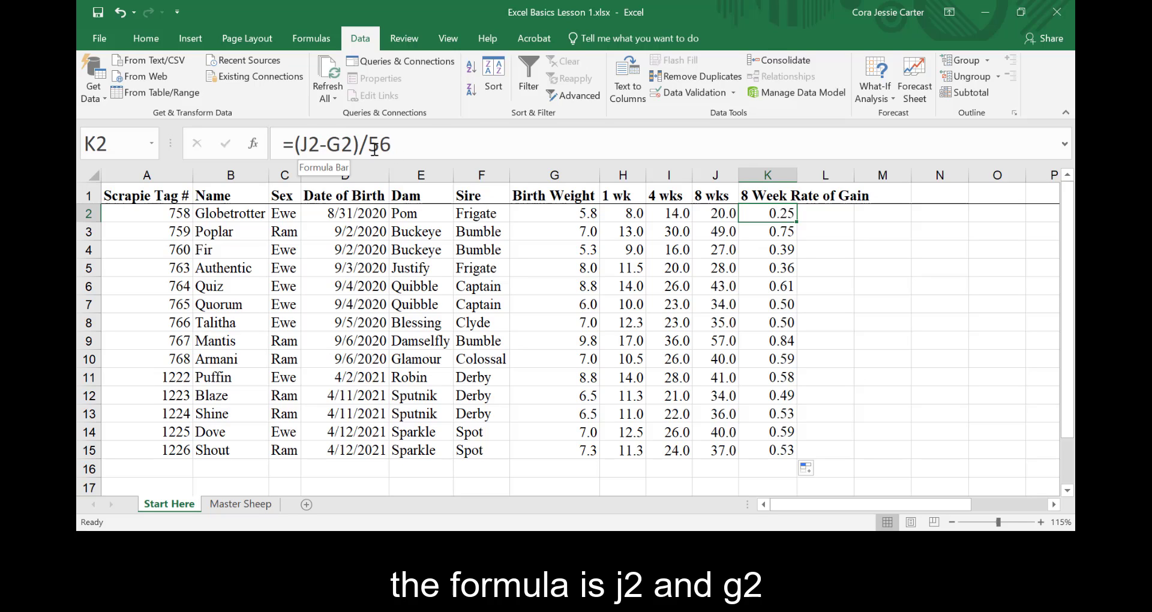
left_click(771, 232)
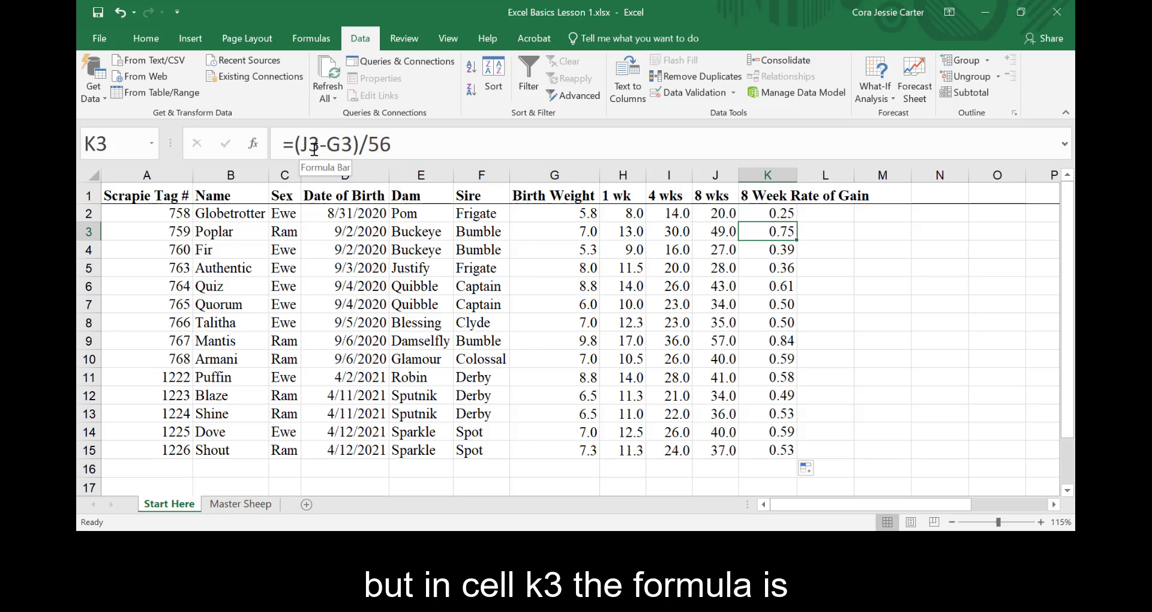
left_click(771, 249)
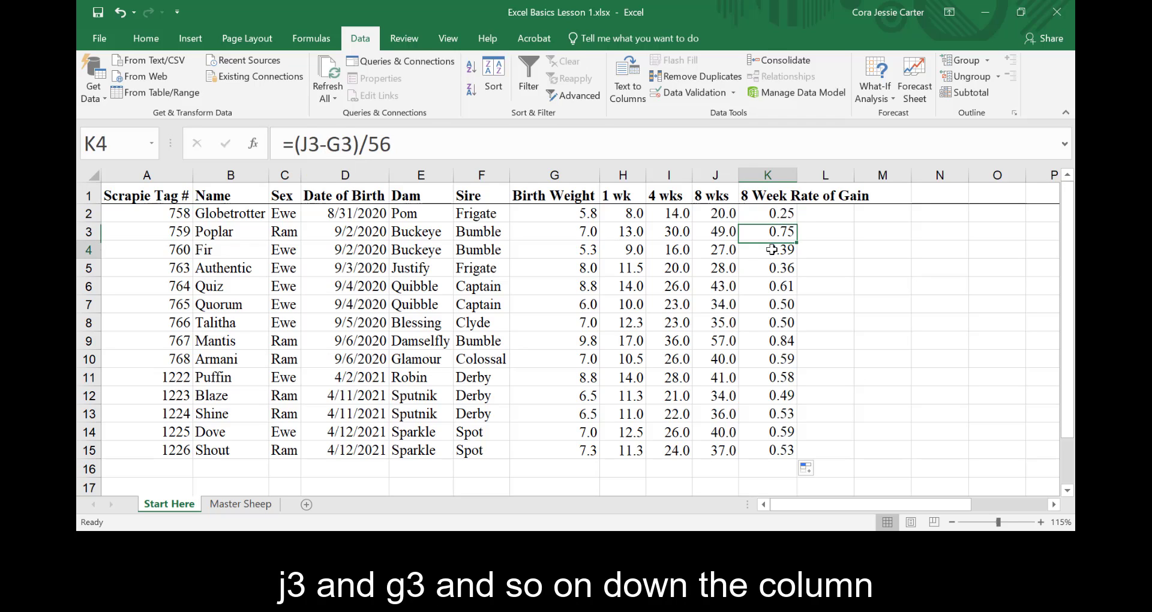
left_click(774, 272)
left_click(775, 300)
left_click(777, 322)
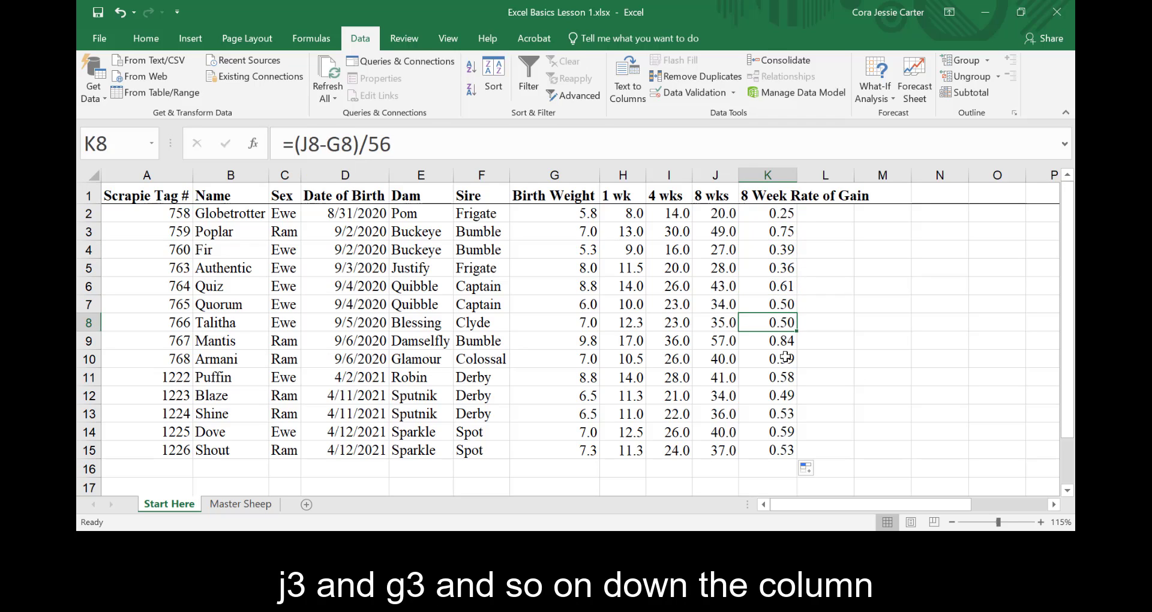
left_click(780, 360)
left_click(782, 378)
left_click(787, 396)
left_click(791, 413)
left_click(786, 431)
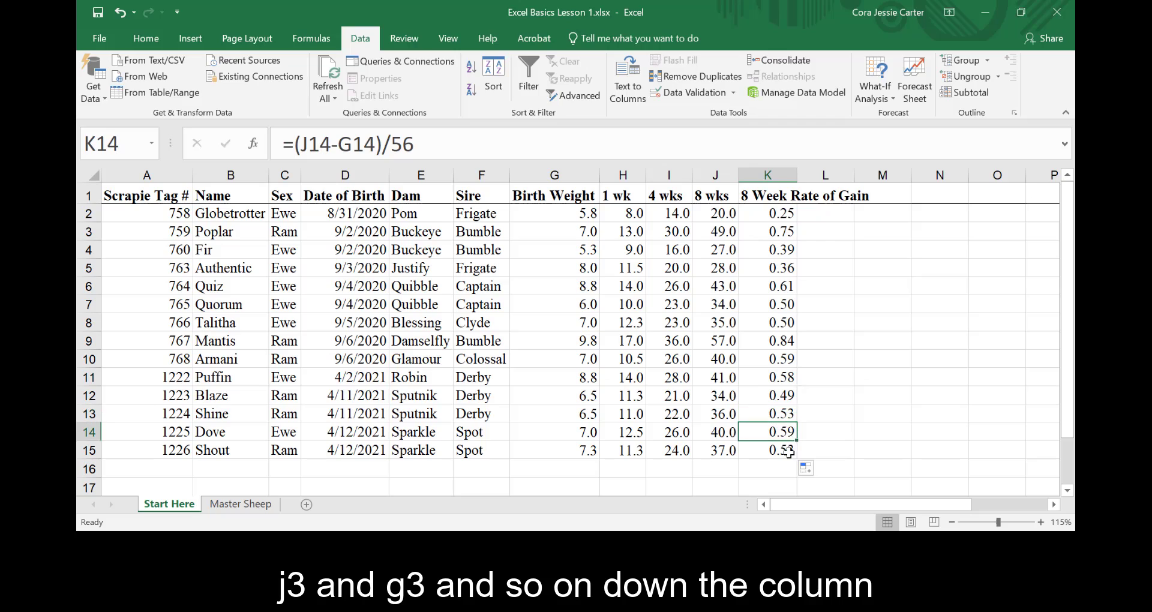
left_click(781, 449)
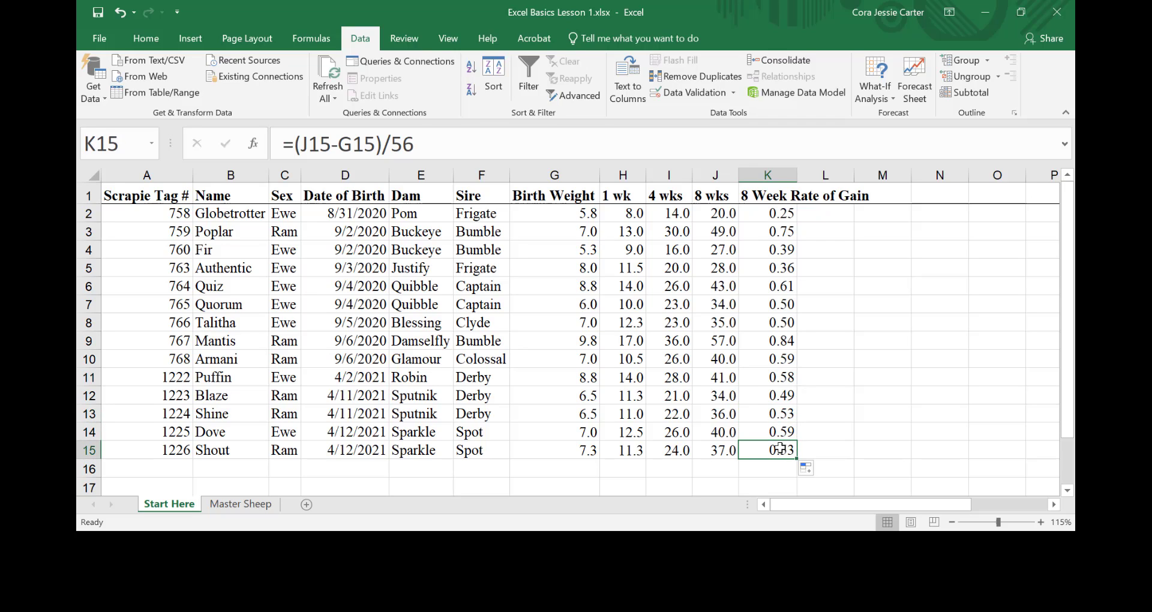
- Format column K as Number with 2 decimal places
right_click(772, 175)
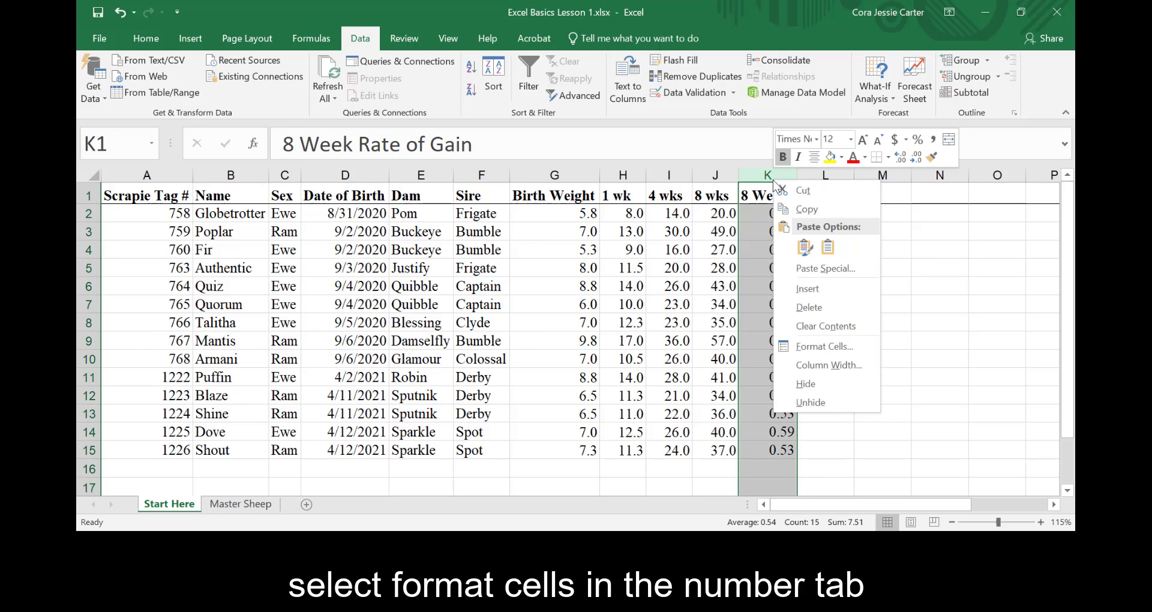
left_click(833, 348)
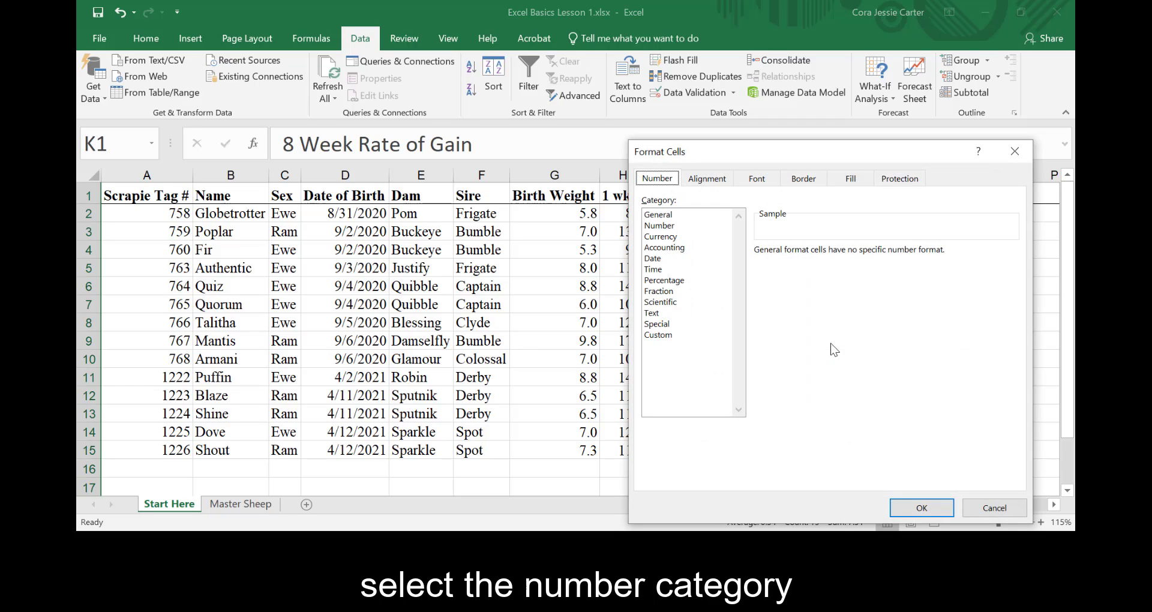
left_click(663, 228)
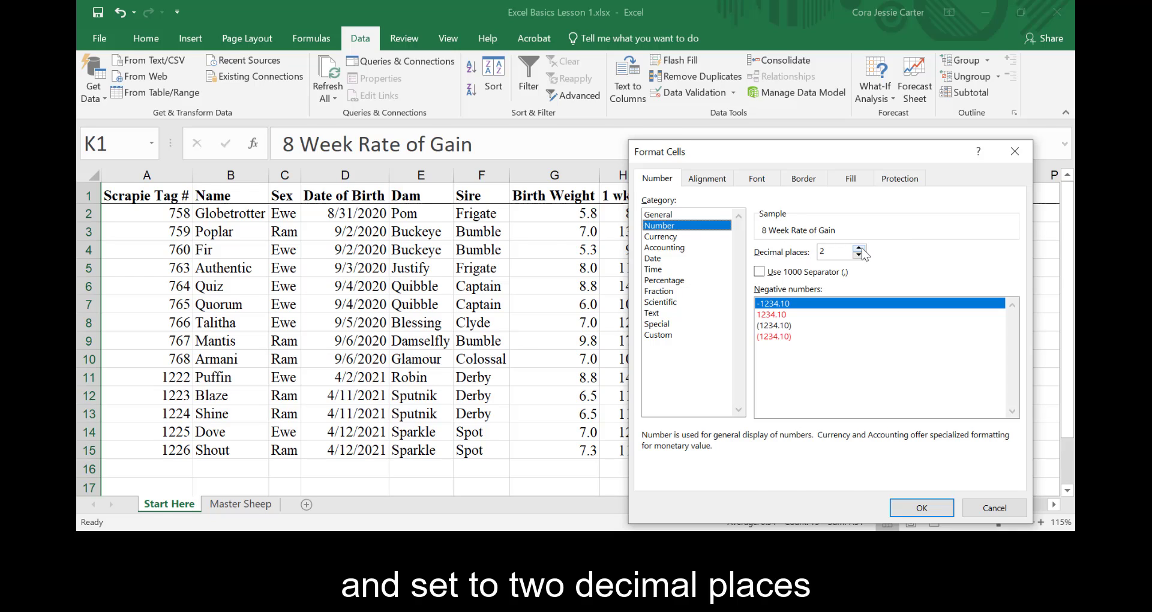
left_click_drag(819, 160, 707, 108)
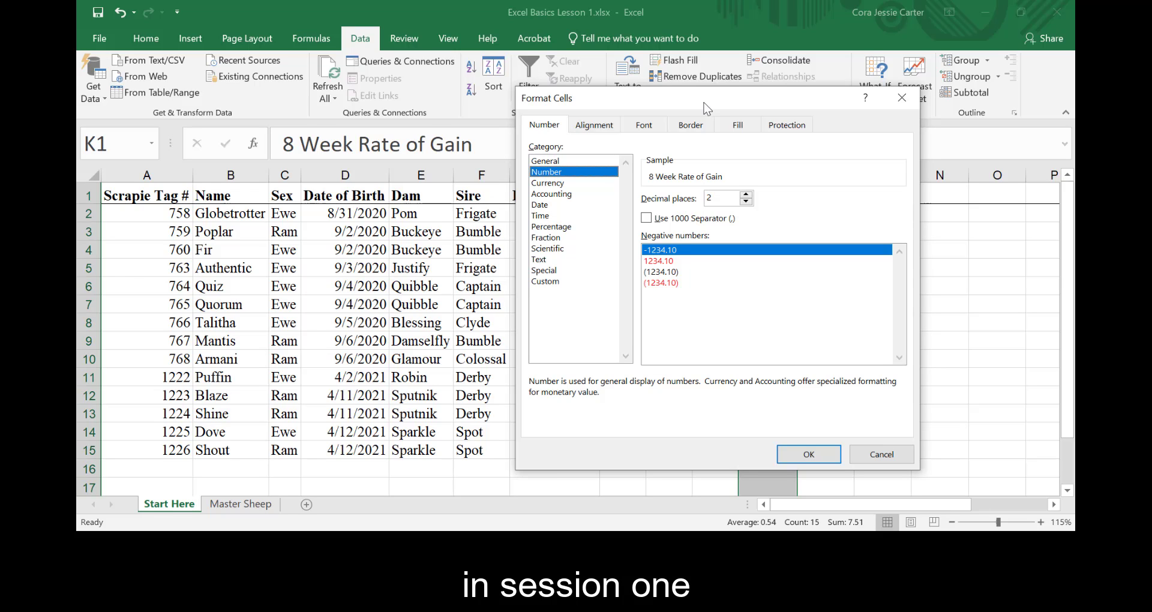
left_click(808, 454)
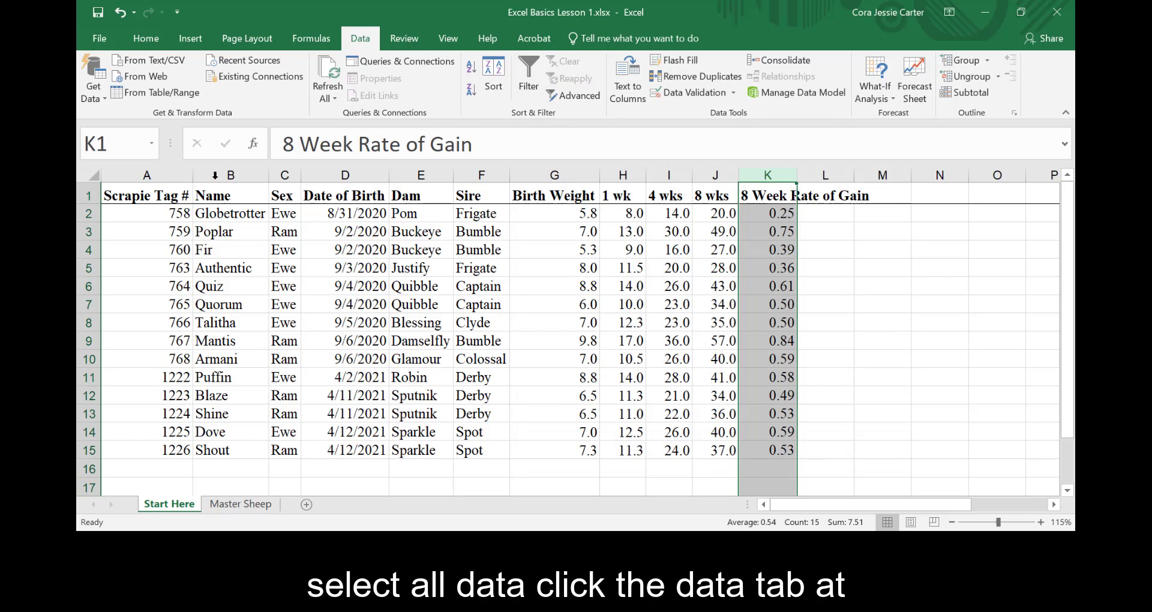
- Sort all data with headers by 8 Week Rate of Gain, Largest to Smallest
left_click(84, 174)
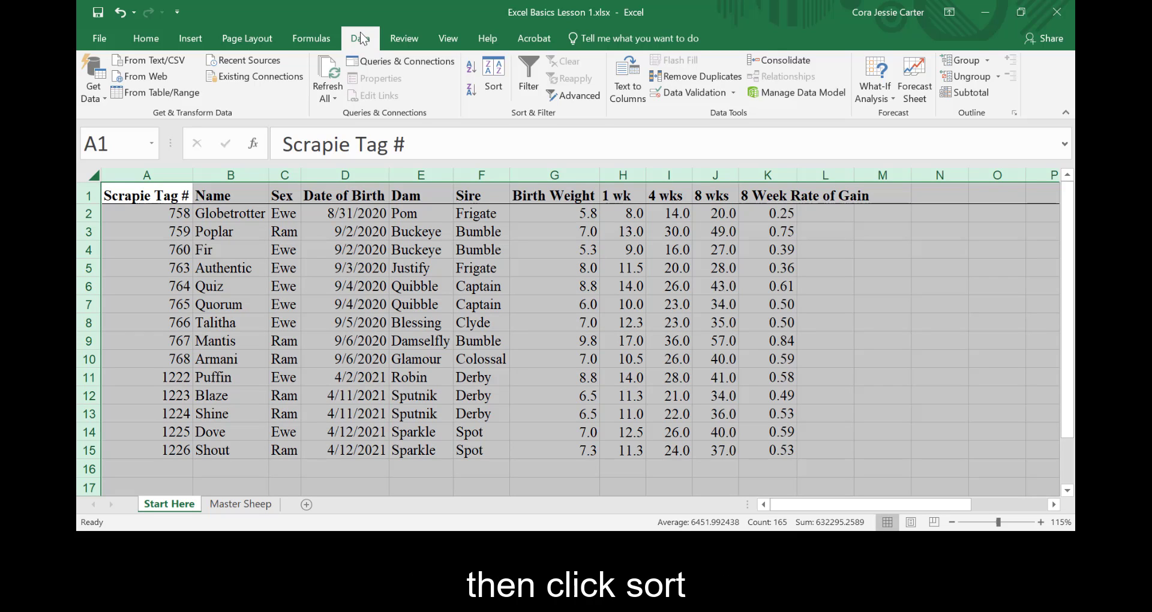
left_click(498, 84)
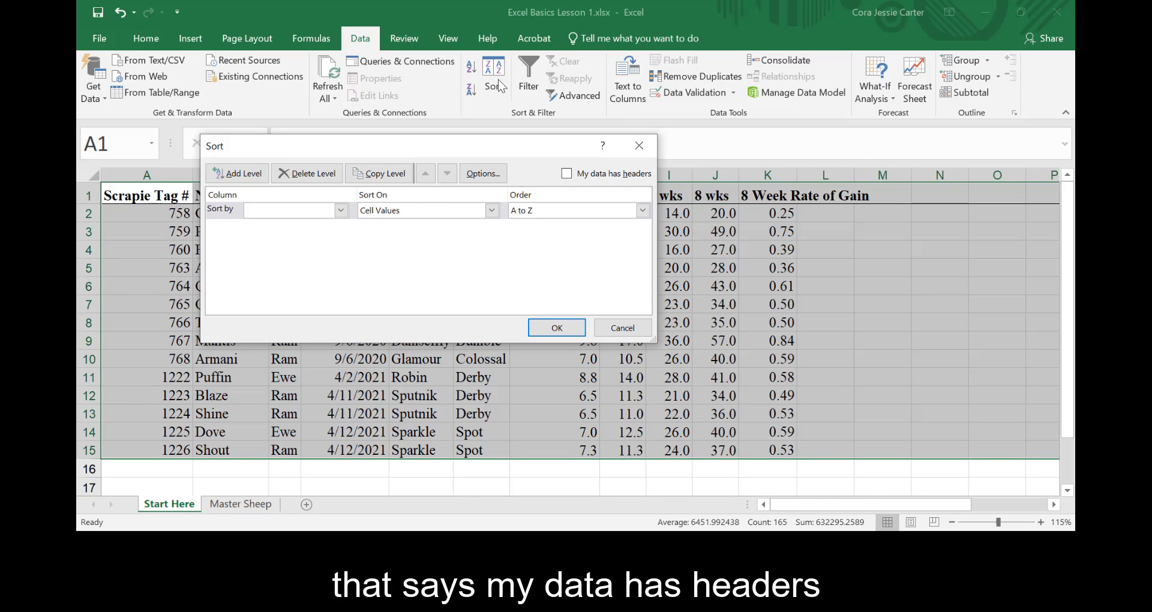
left_click(566, 173)
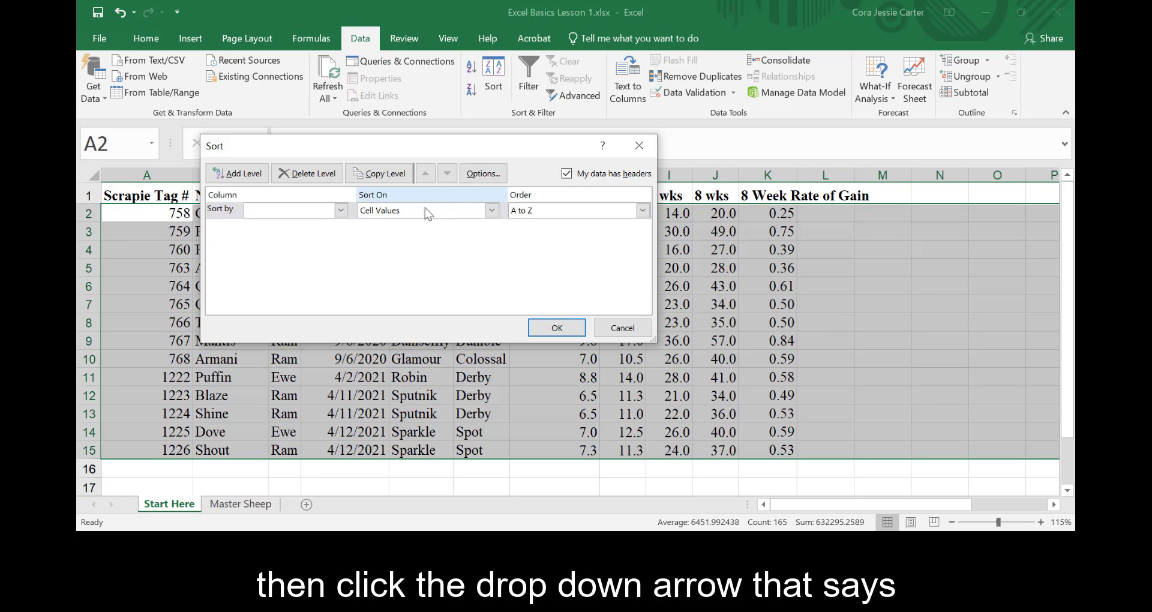
left_click(341, 210)
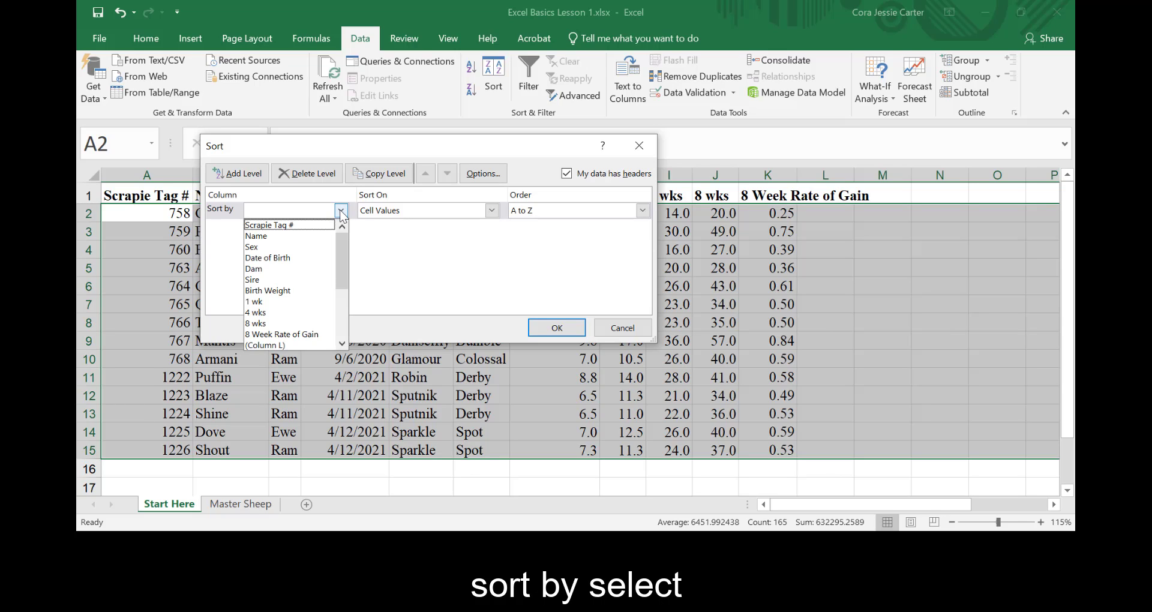
left_click(314, 336)
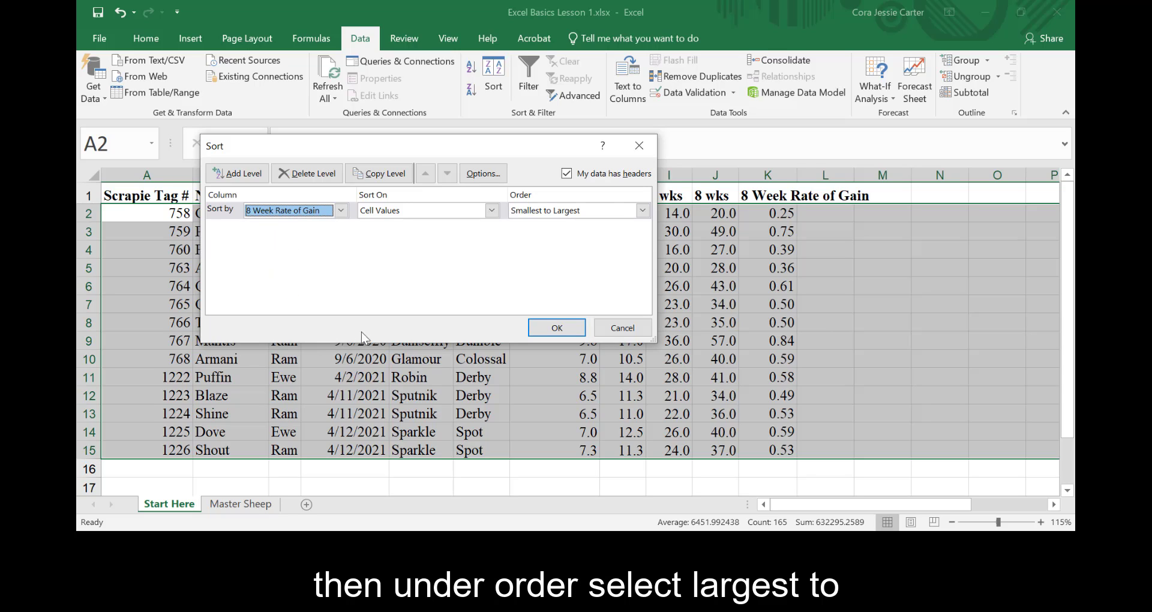
left_click(643, 211)
left_click(630, 233)
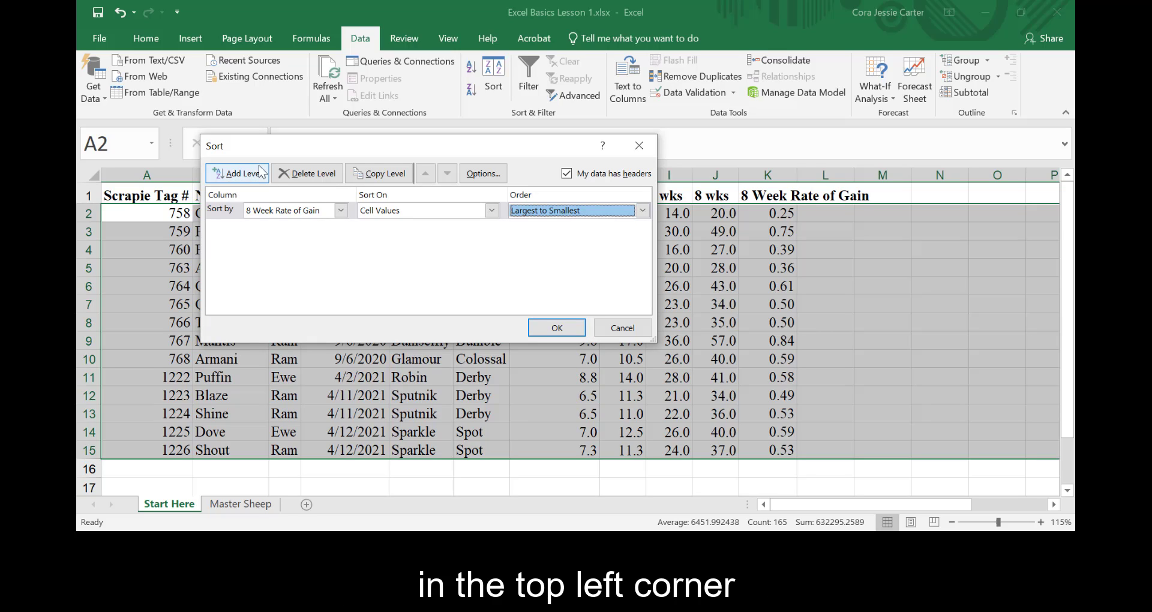
left_click(557, 328)
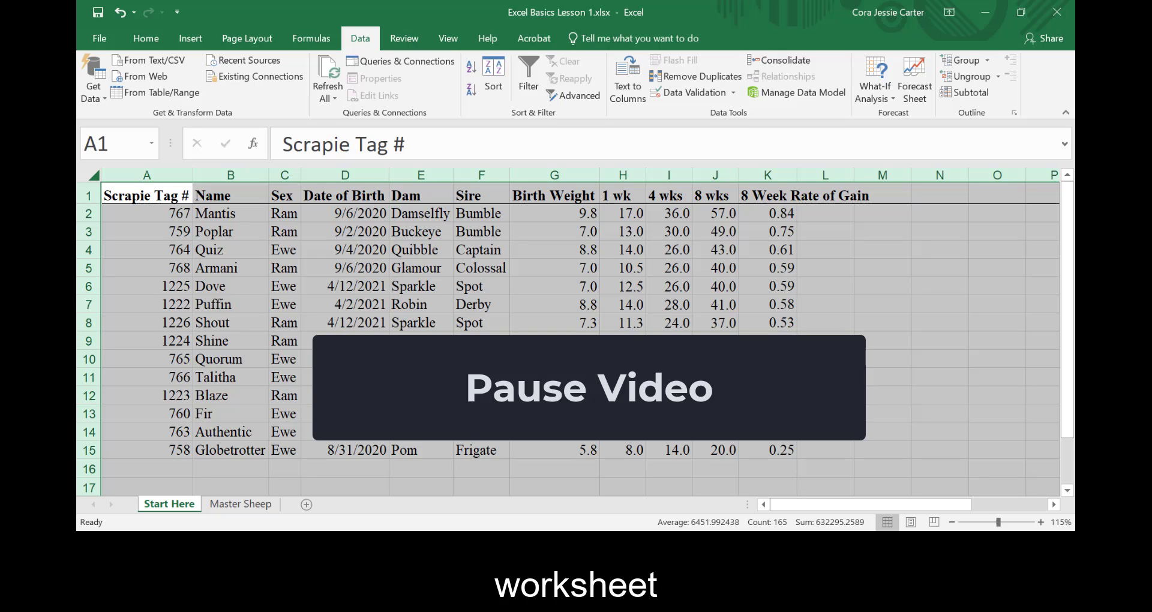
- Turn on filters for the whole data table
left_click(441, 323)
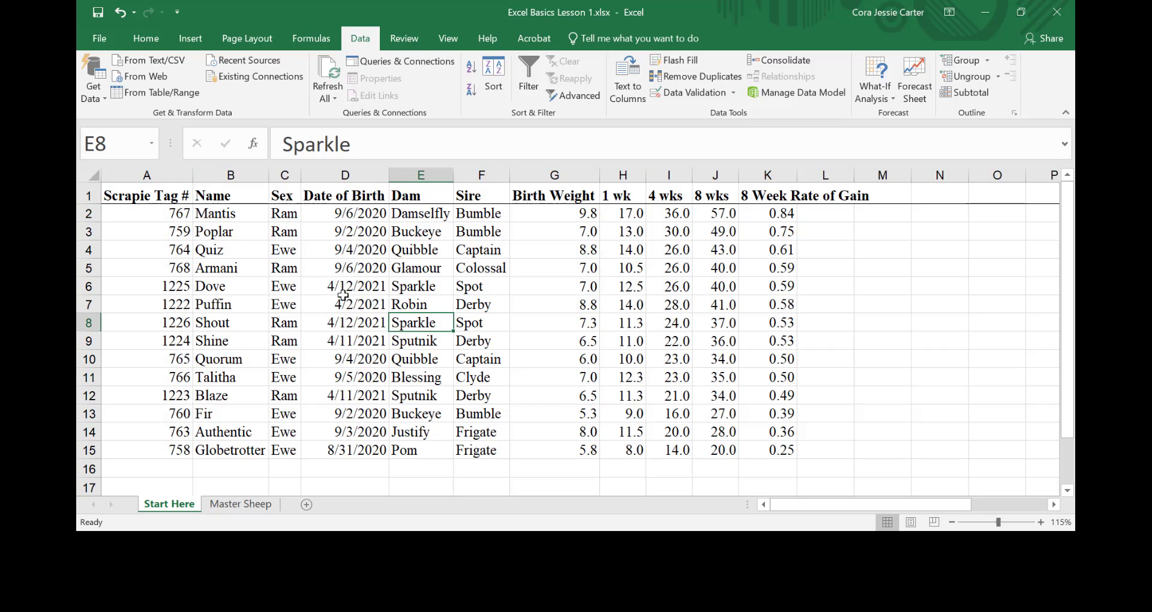
left_click(86, 173)
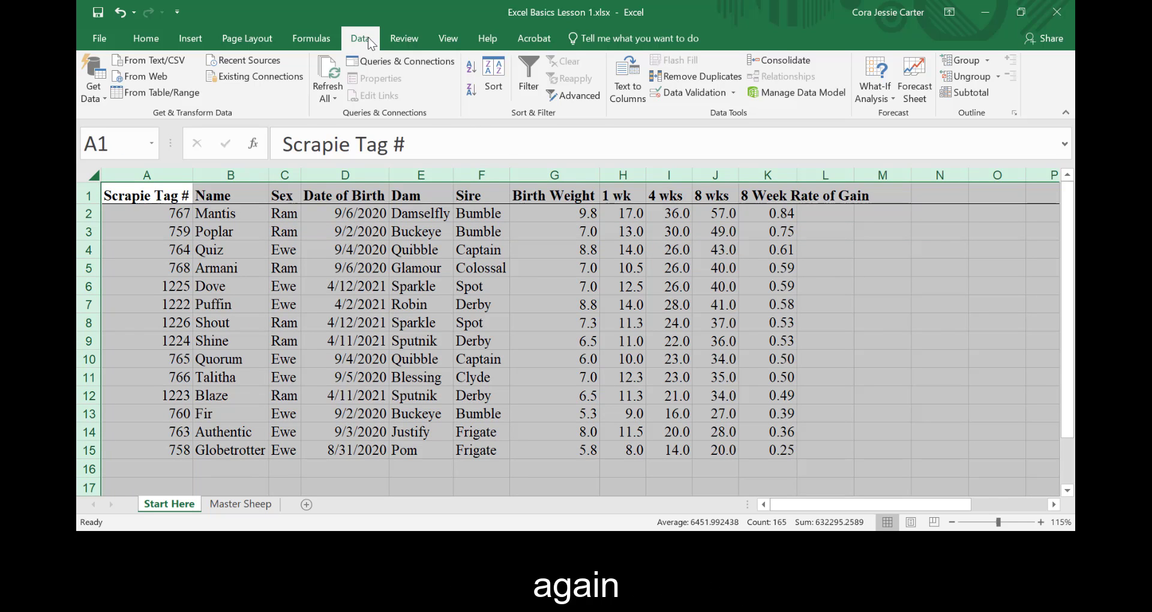
left_click(531, 83)
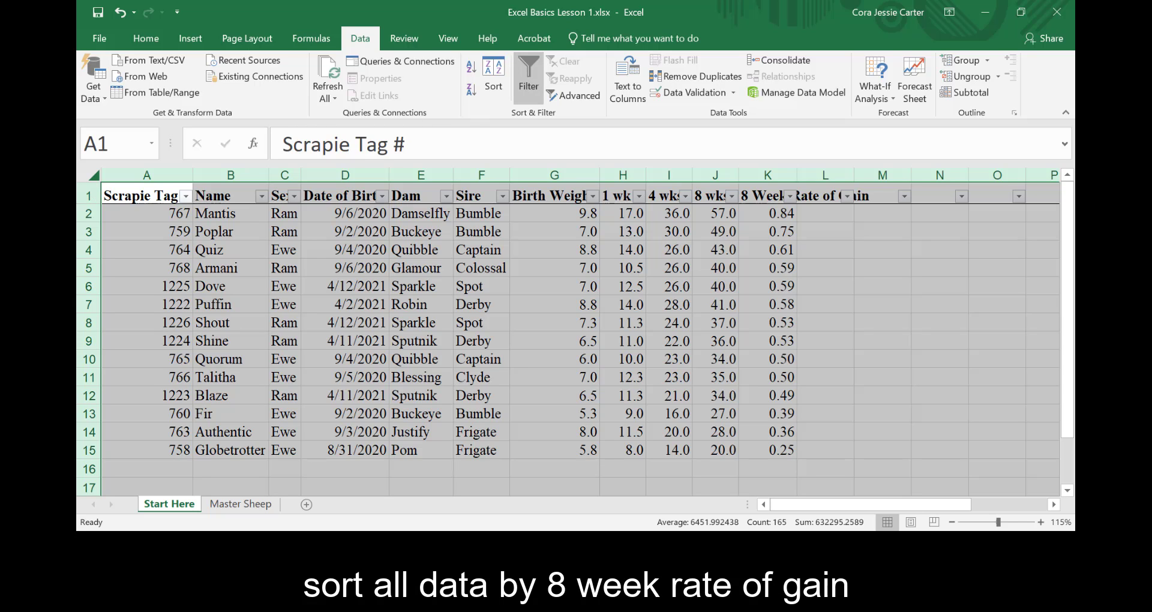
- Sort the table by 8 Week Rate of Gain largest to smallest, then by Sex A to Z, using the column filter arrows
left_click(814, 236)
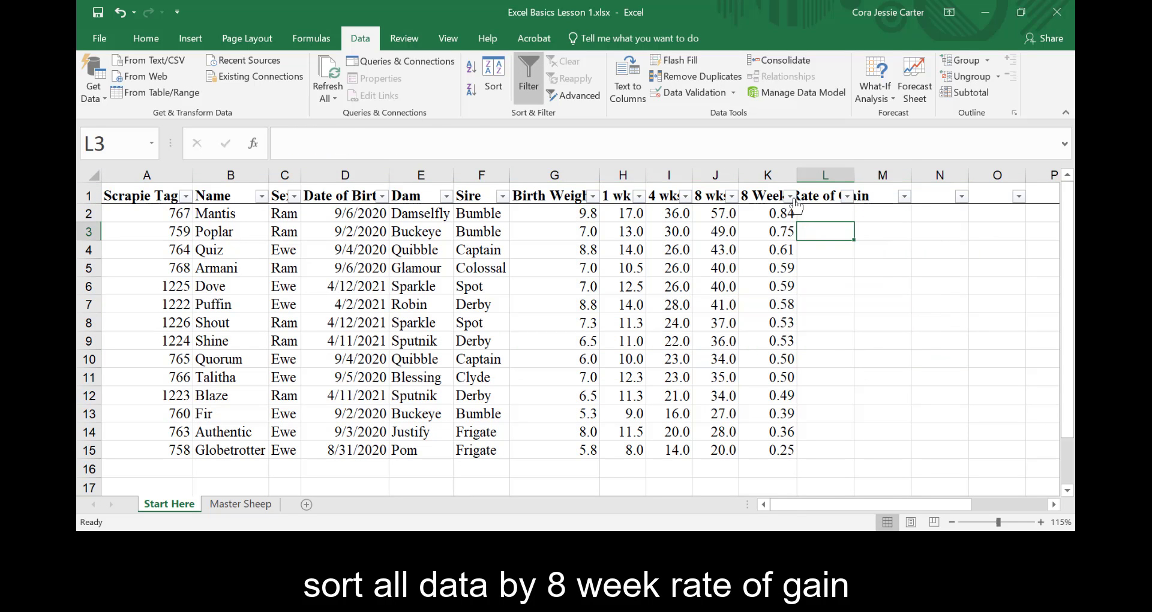
left_click(790, 196)
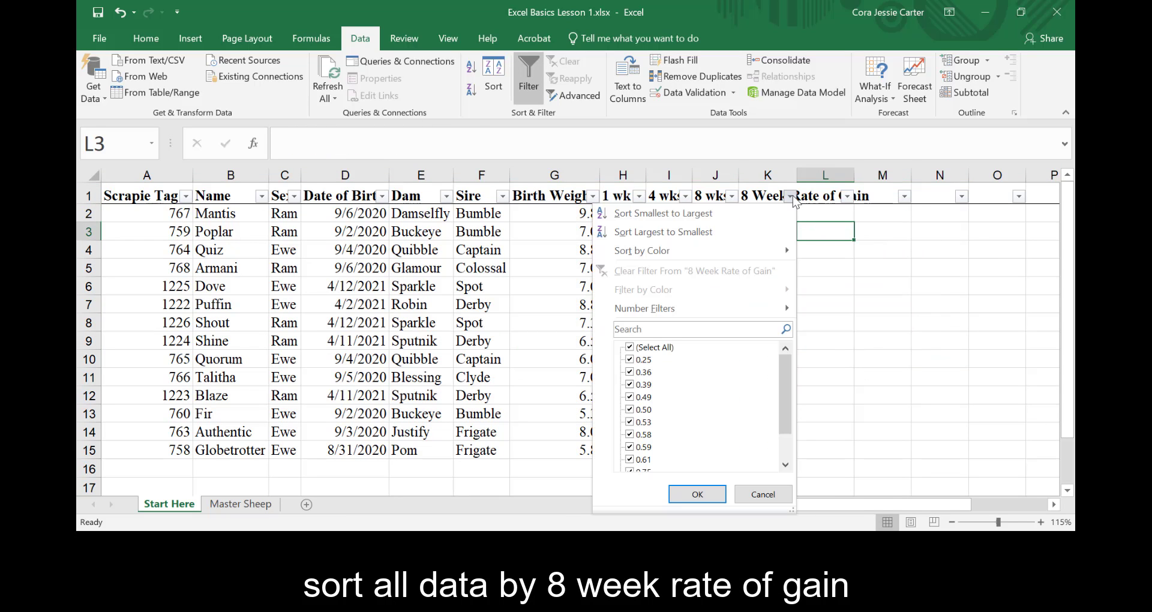
left_click(788, 232)
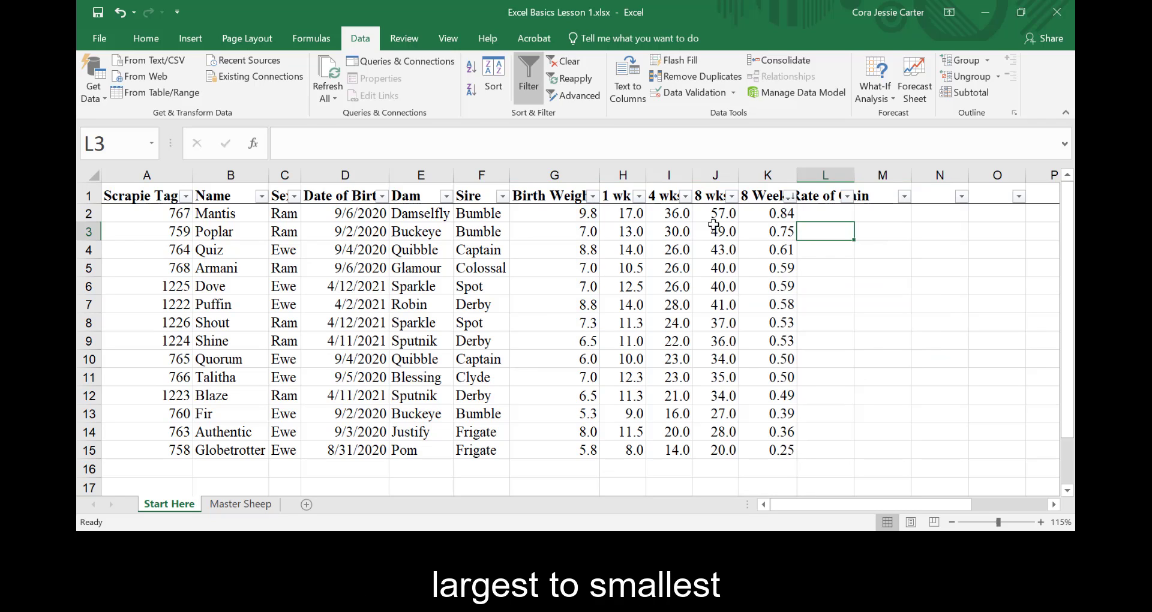
left_click(294, 197)
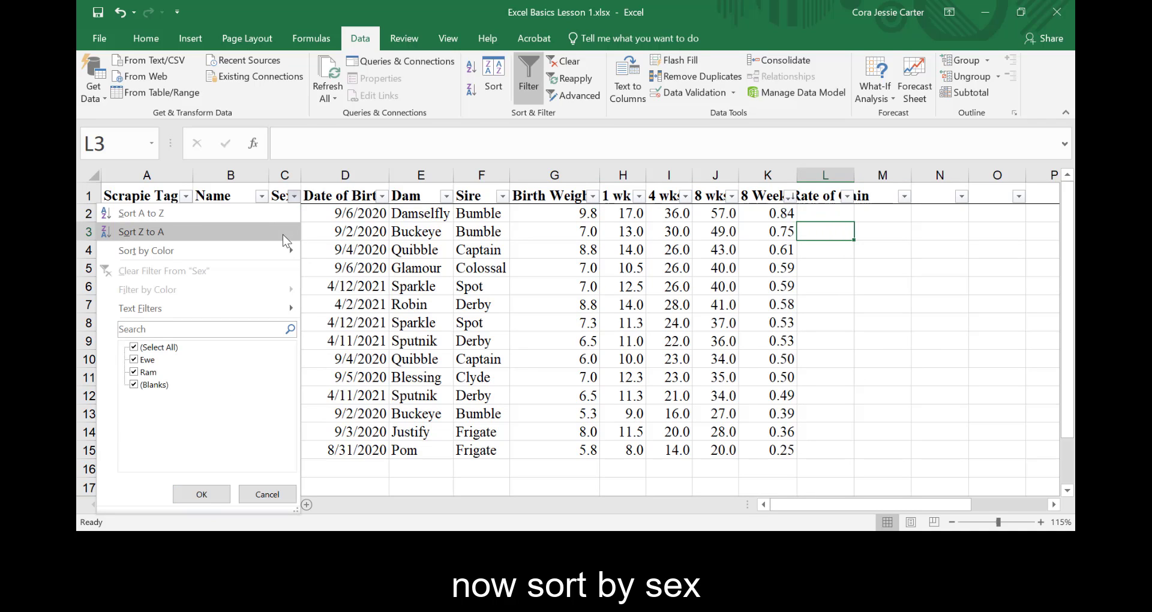
left_click(139, 213)
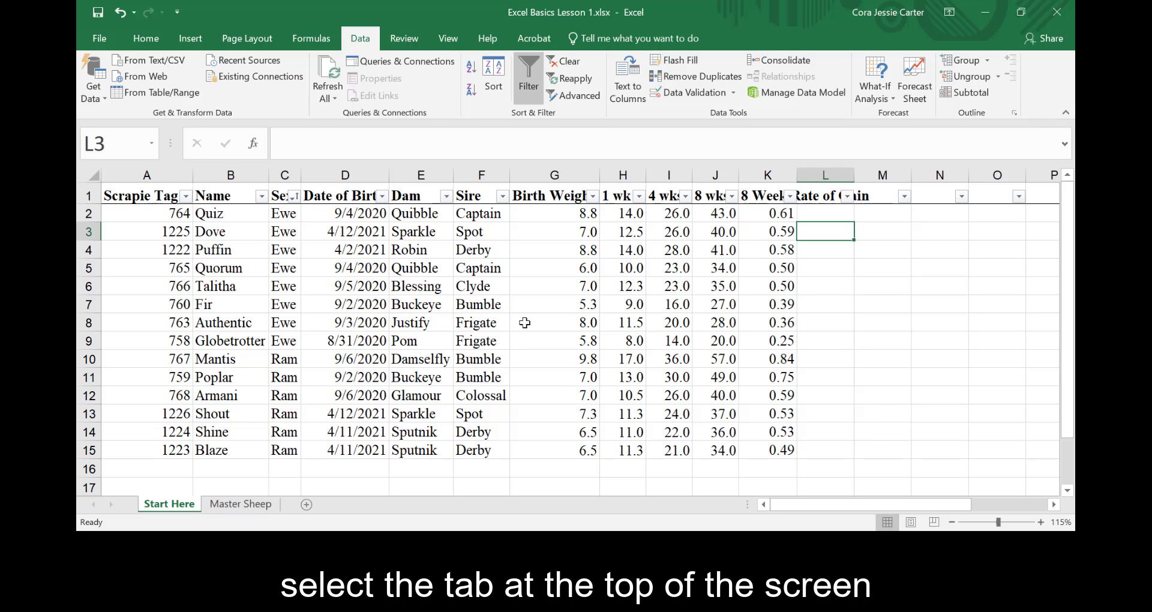
- Freeze the top row of the worksheet so the headers stay visible while scrolling
left_click(453, 38)
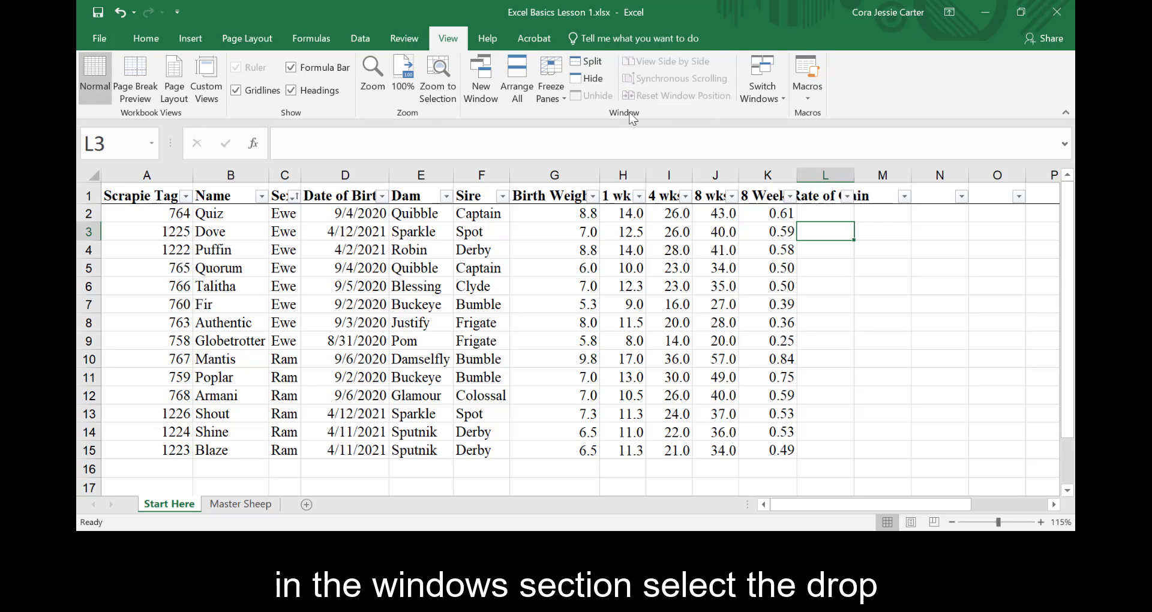
left_click(562, 98)
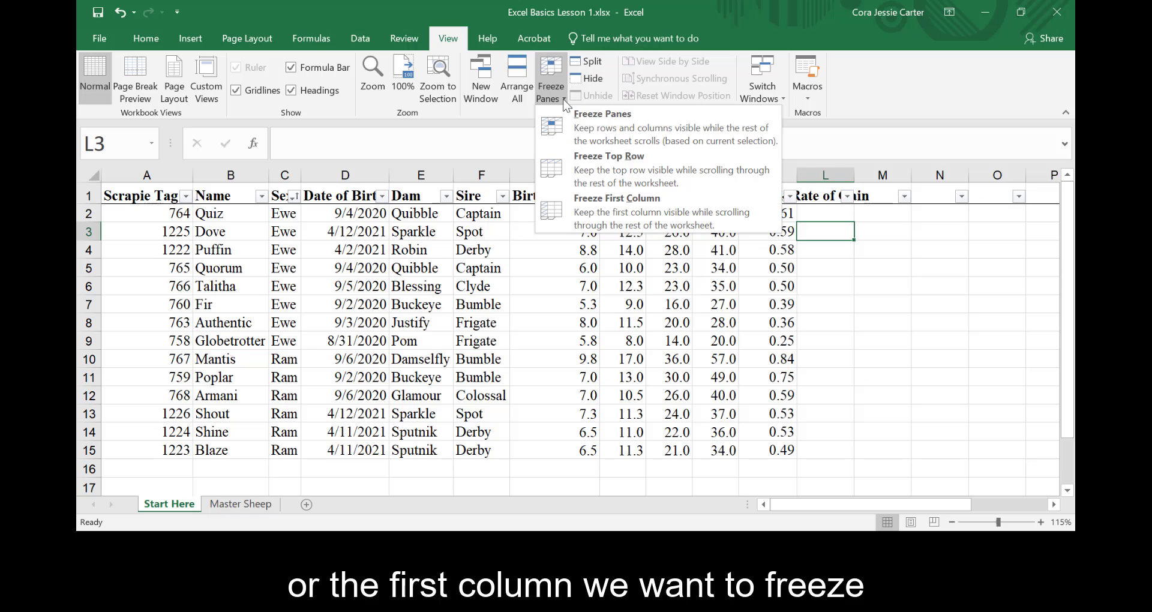
left_click(619, 159)
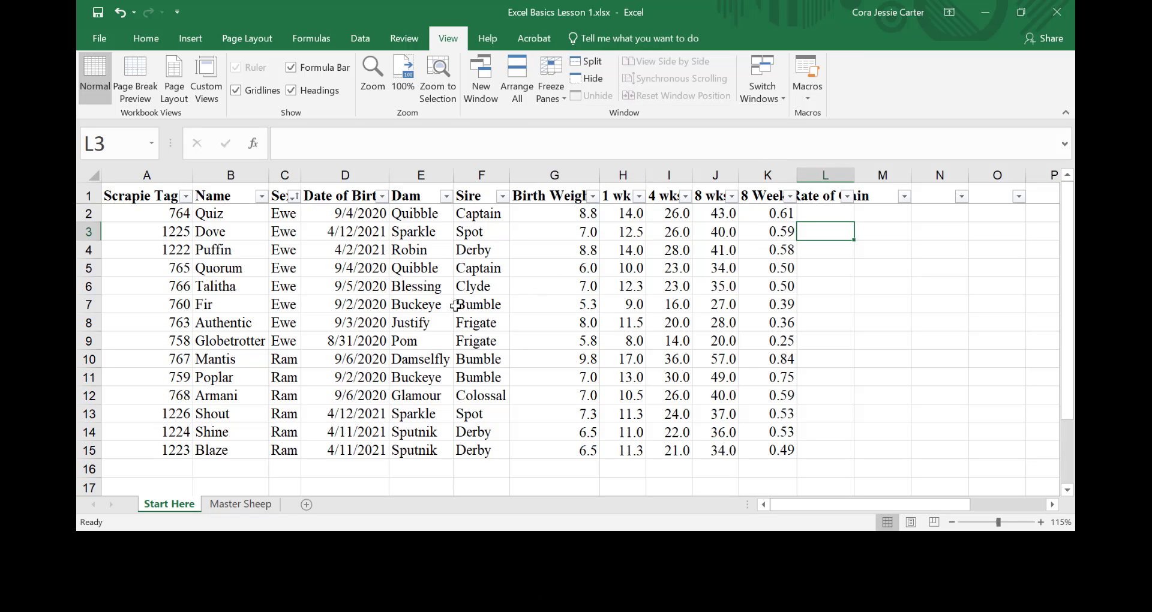
scroll(452, 307, "down", 1)
scroll(451, 307, "down", 4)
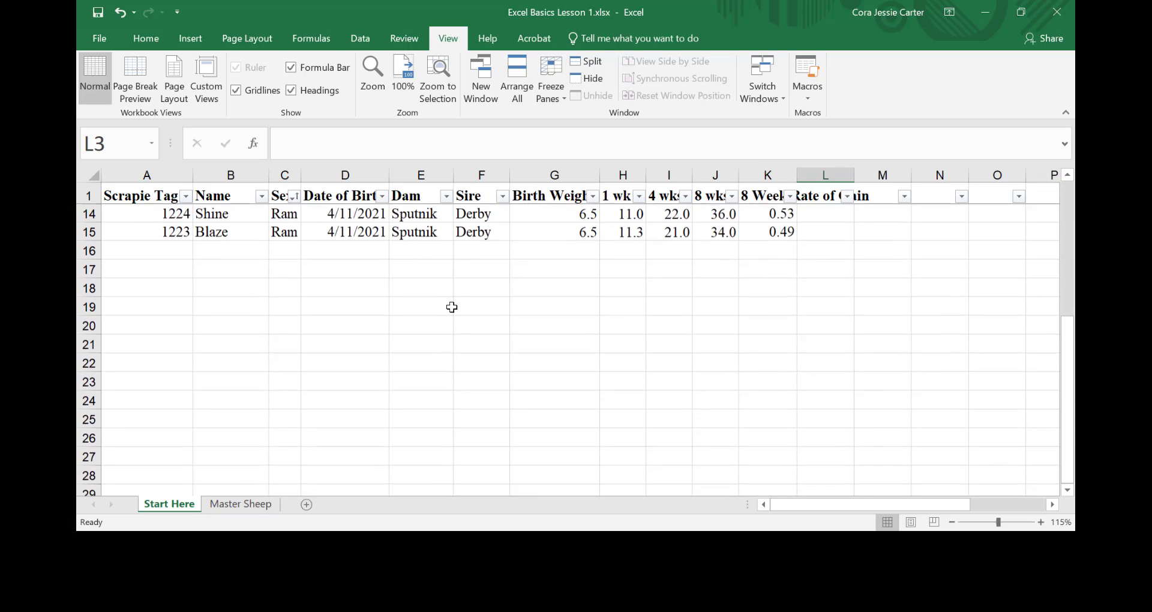
scroll(452, 307, "up", 4)
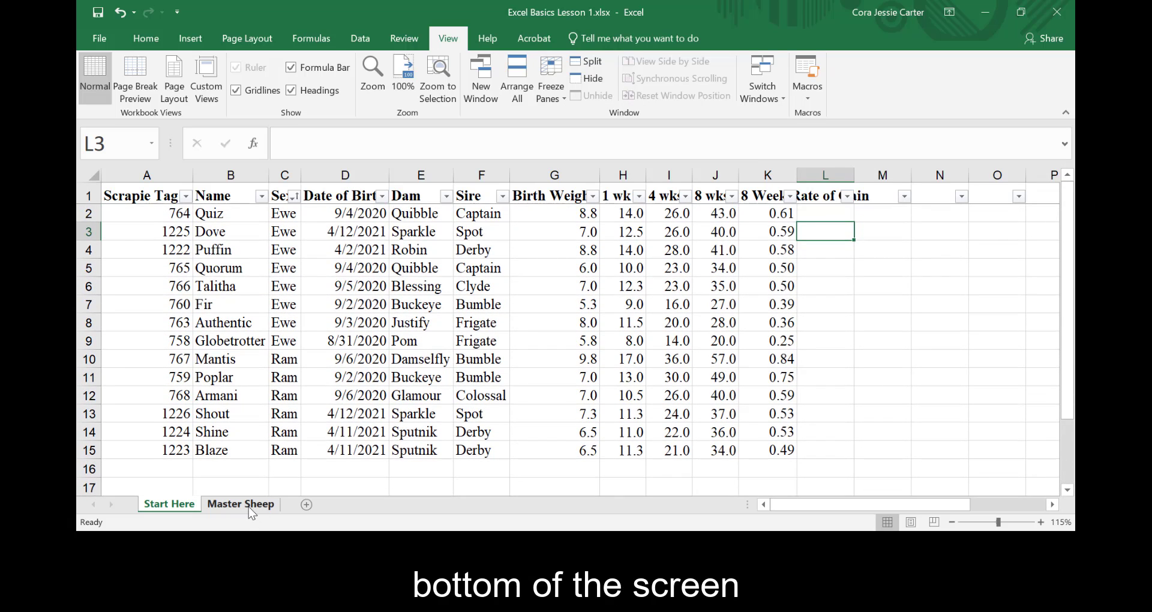
- Switch to the Master Sheep worksheet and browse its flock data
left_click(248, 506)
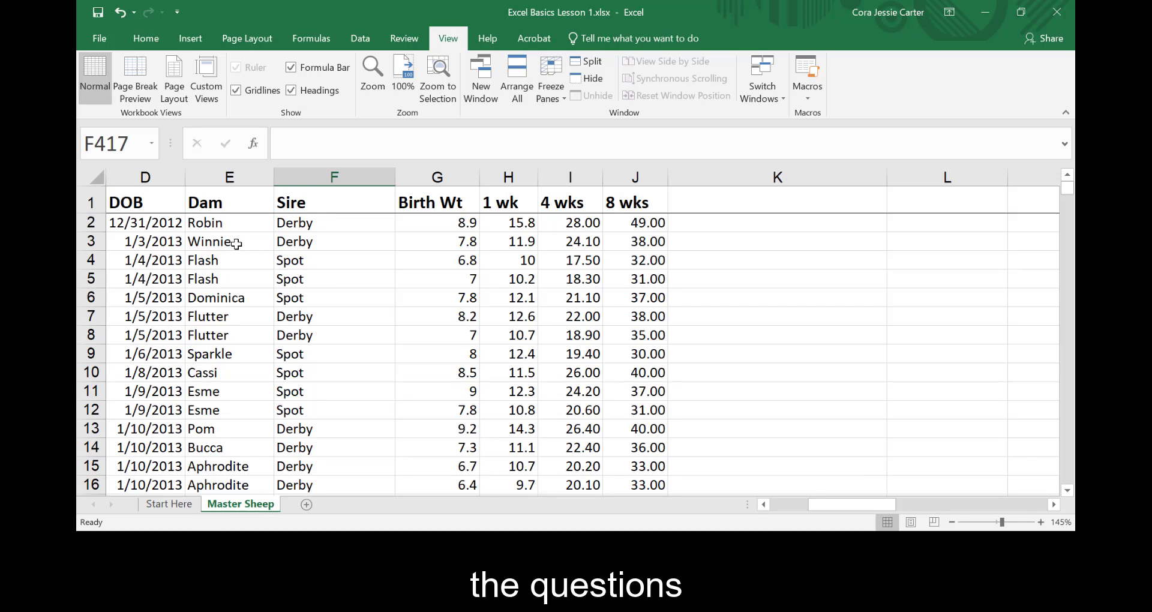
scroll(237, 233, "down", 5)
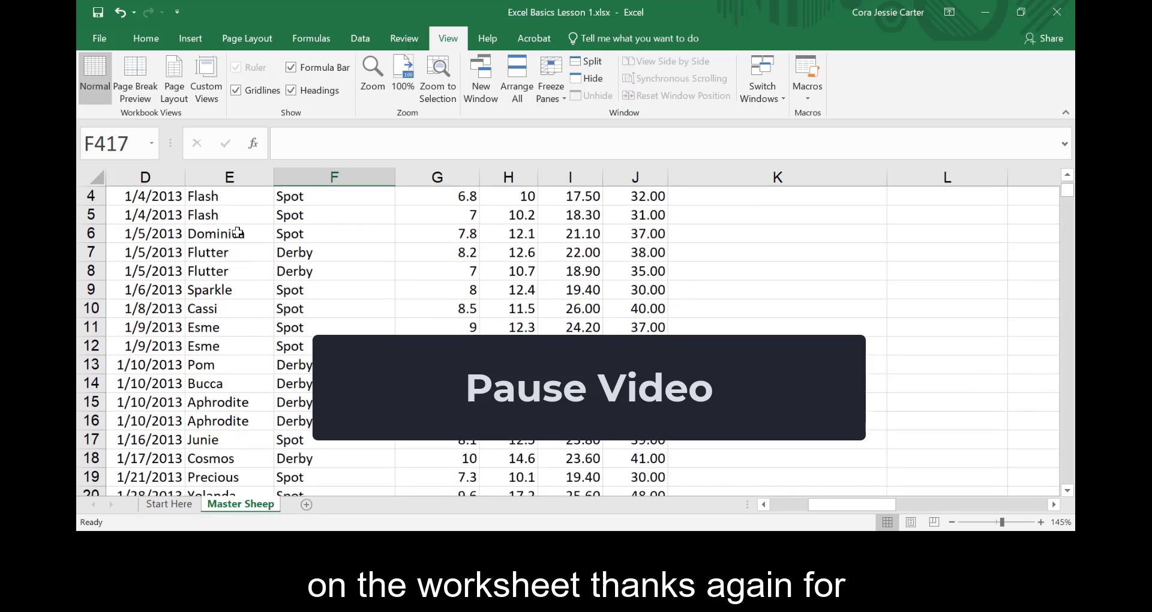
scroll(239, 233, "up", 4)
scroll(238, 234, "up", 1)
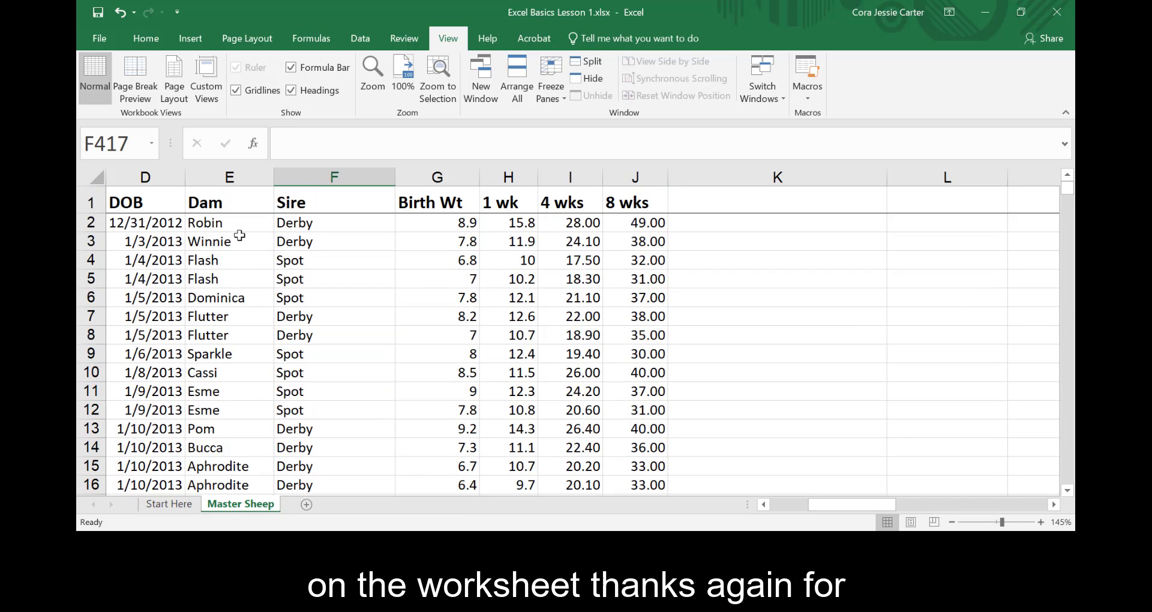